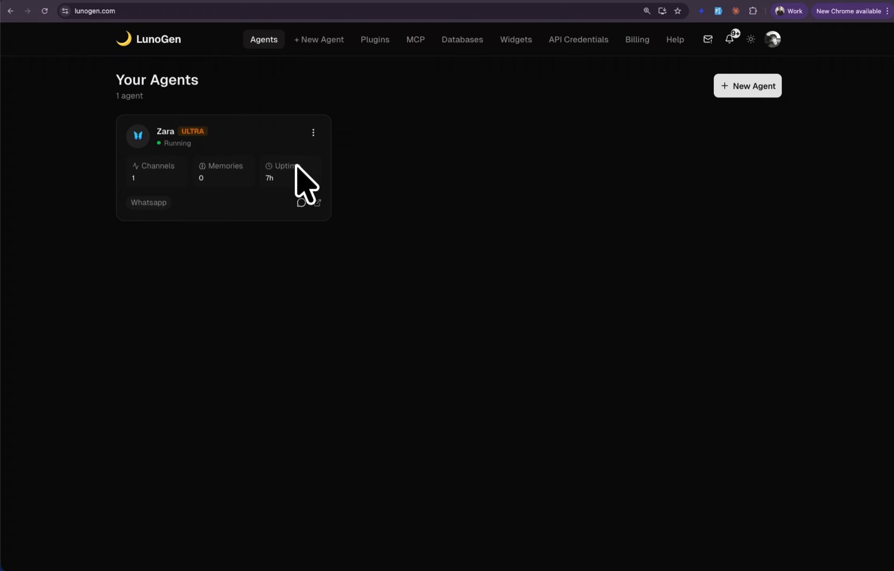
Open the webhooks section of the Zara agent.
click(261, 138)
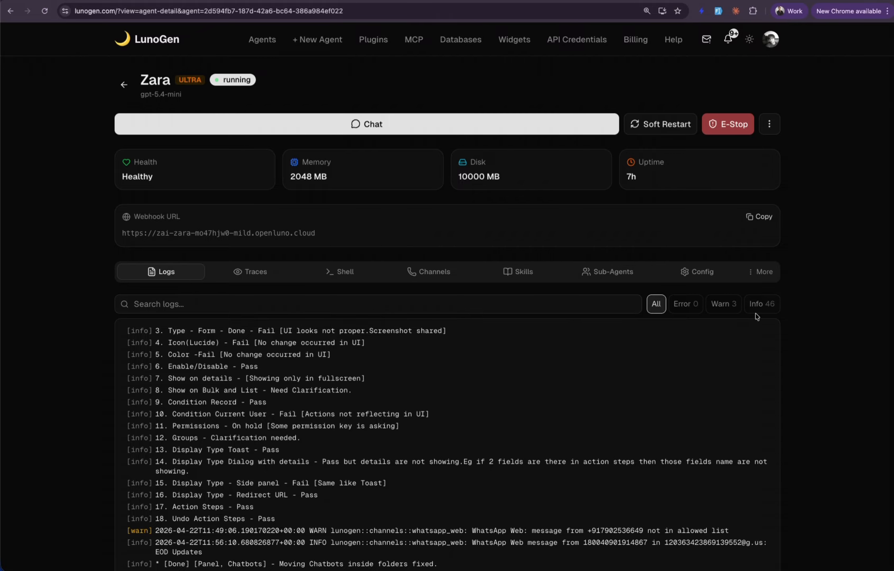
click(761, 272)
click(733, 296)
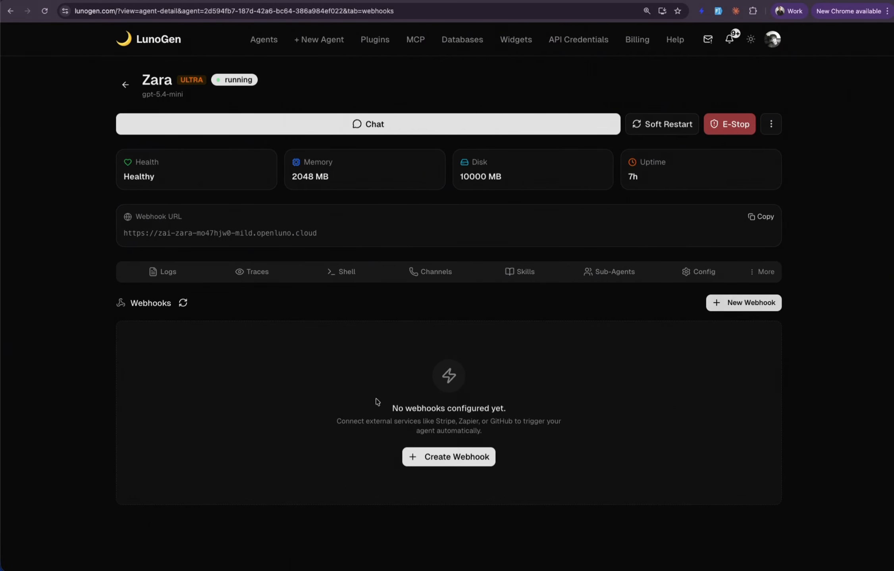
Start a new webhook named clickup-task, advance to the payload capture stage and copy its request URL.
click(454, 460)
text(clickup-)
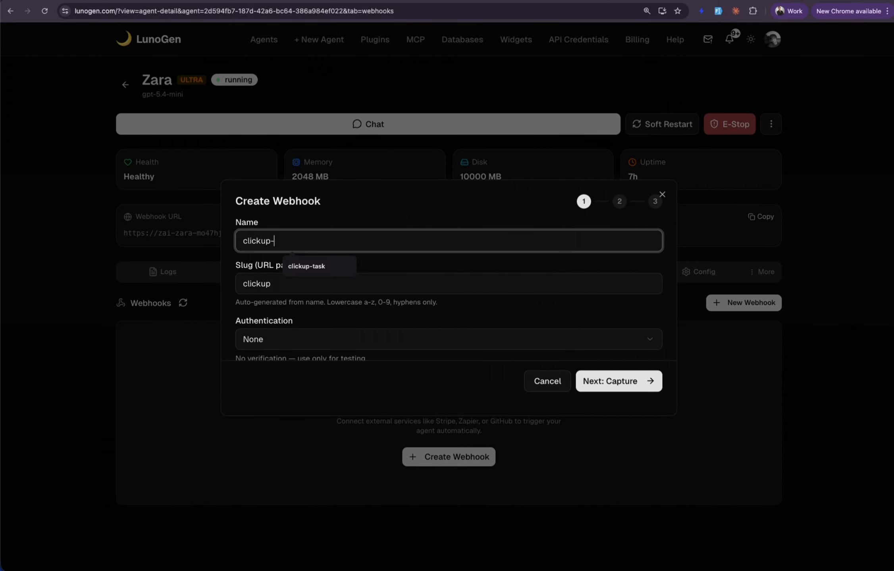
text(task)
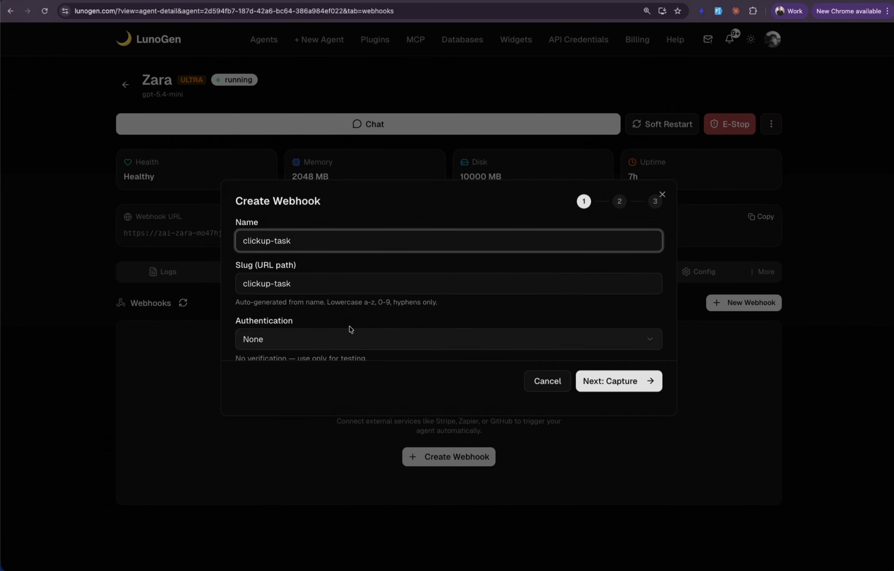
click(609, 380)
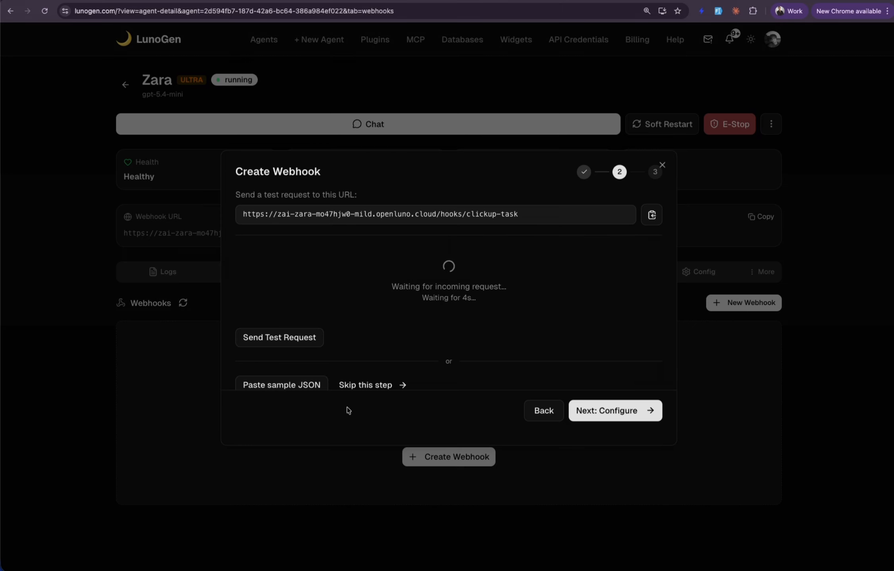
click(645, 218)
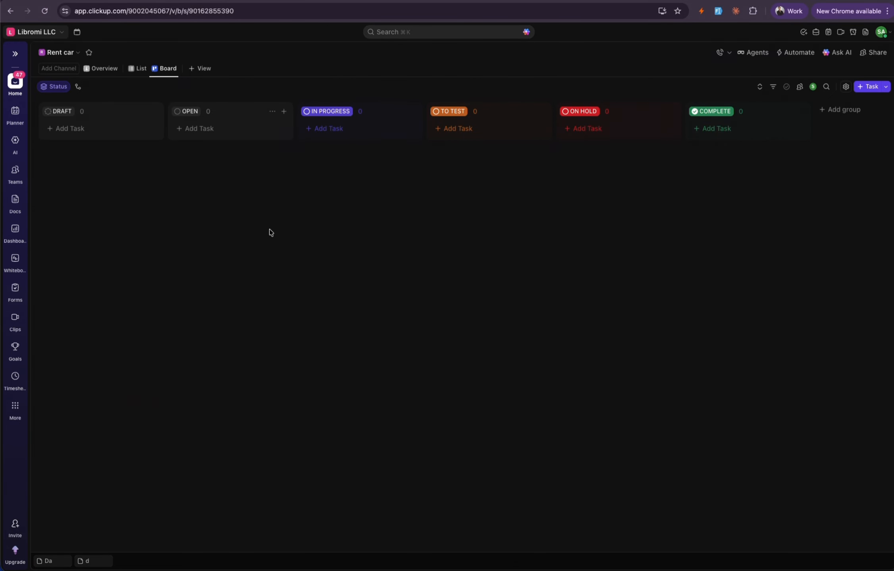
In ClickUp, add an automation to the Rent car space that calls a webhook when a task or subtask is created.
click(46, 35)
click(64, 158)
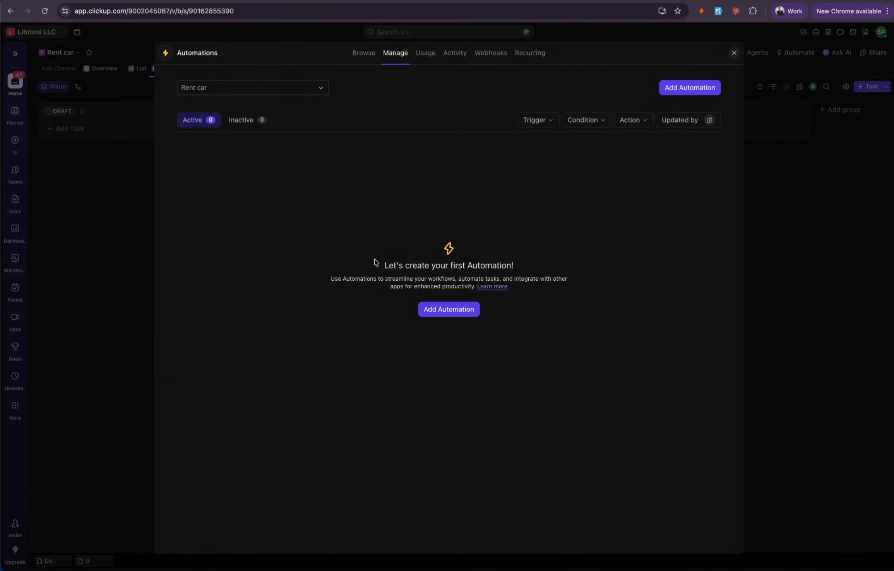
click(437, 314)
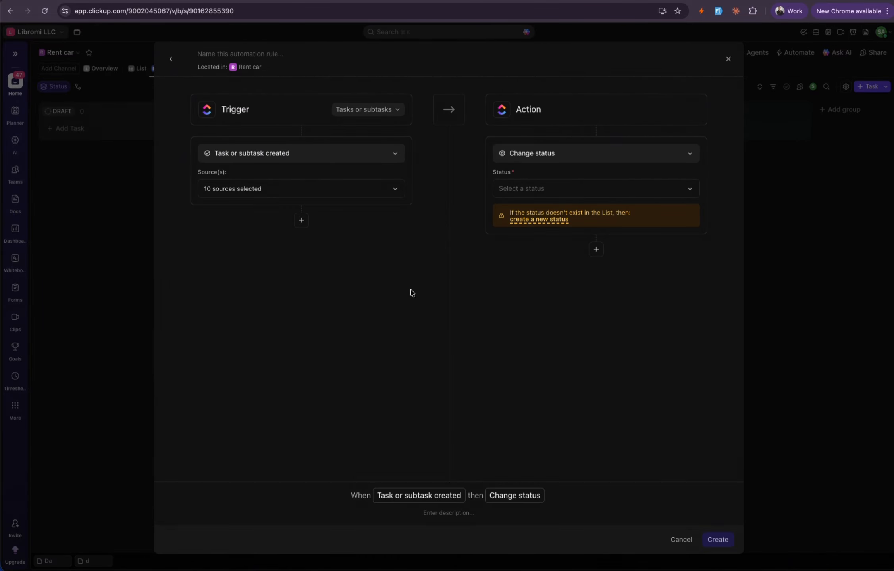
click(542, 155)
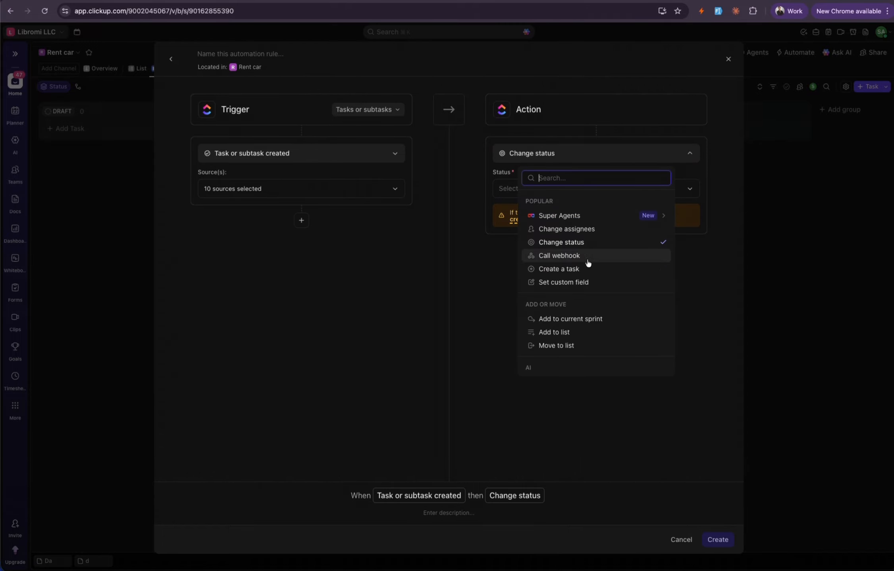
click(573, 256)
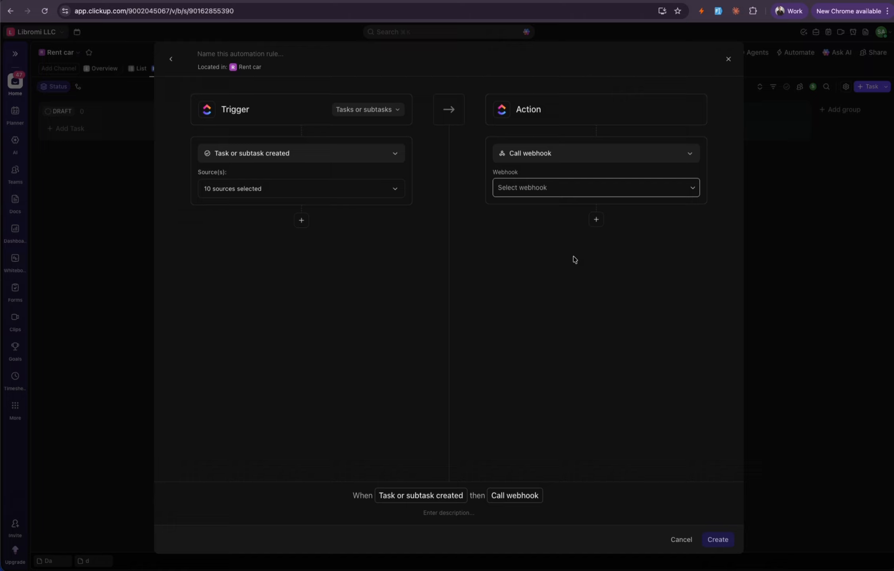
Create a webhook titled lunogen-task-automation with the copied clickup-task URL for this action and save the automation.
click(555, 192)
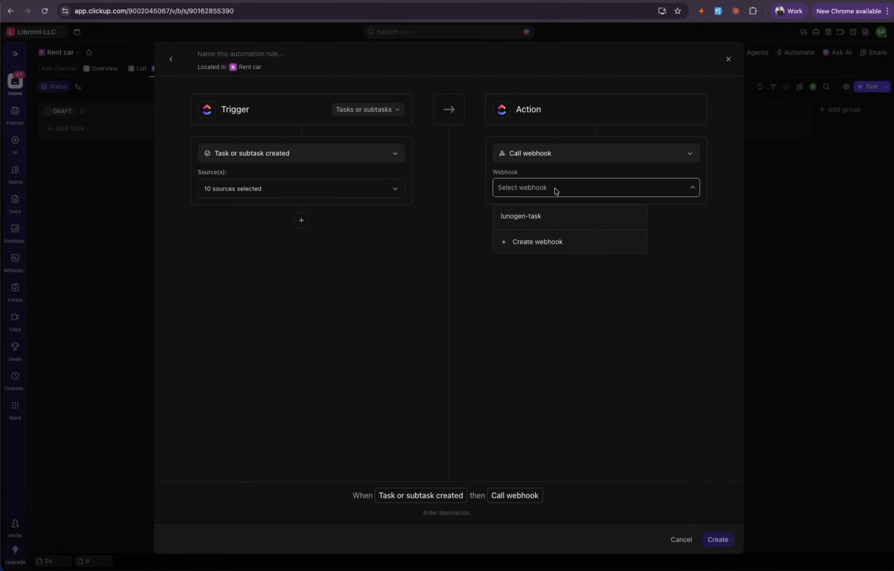
click(545, 243)
key(super+v)
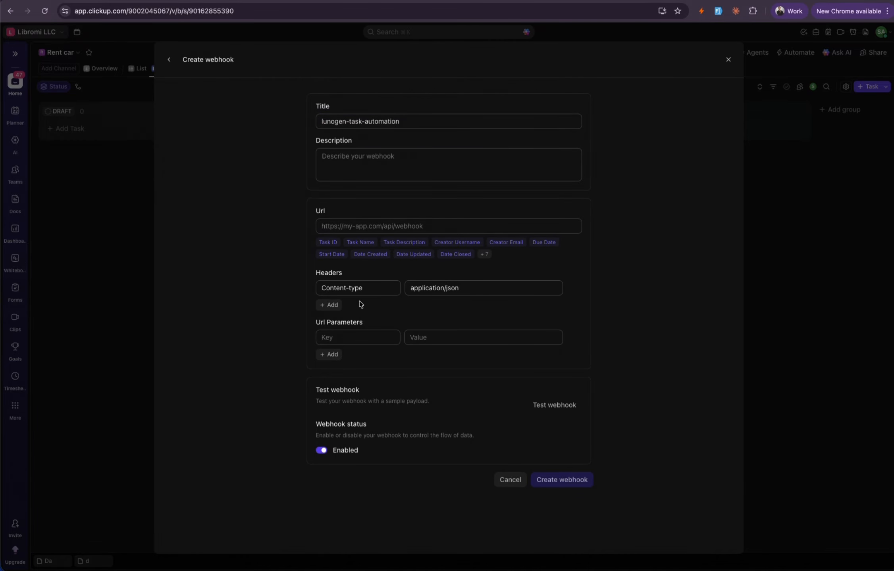
click(390, 226)
key(super+v)
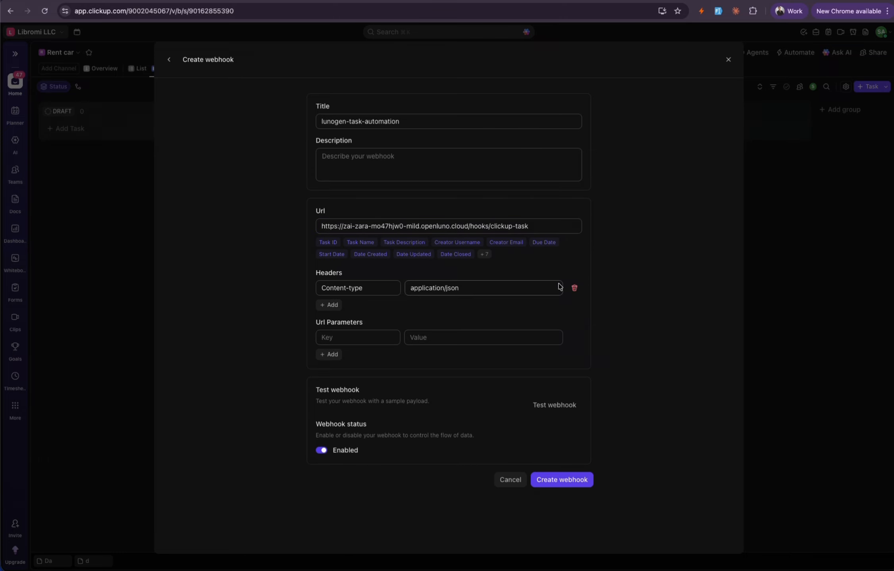
click(565, 486)
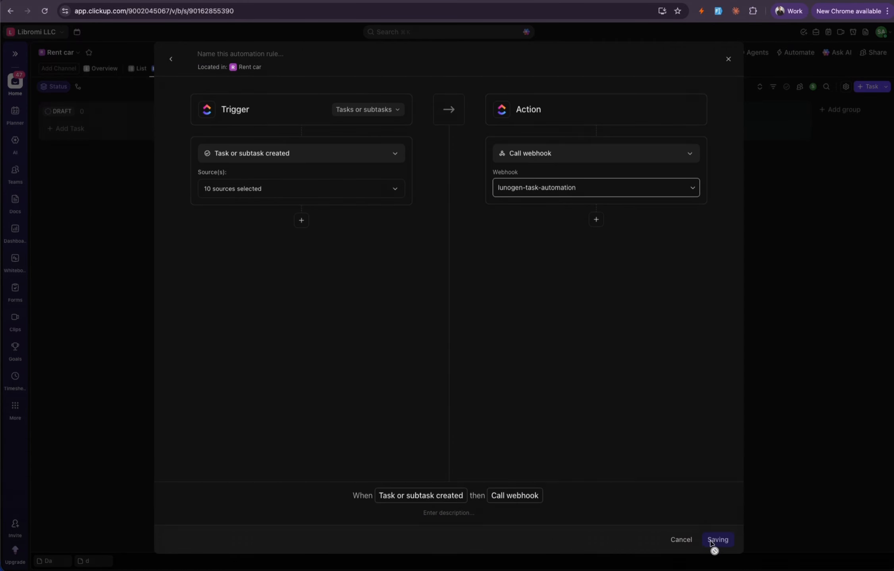
click(706, 542)
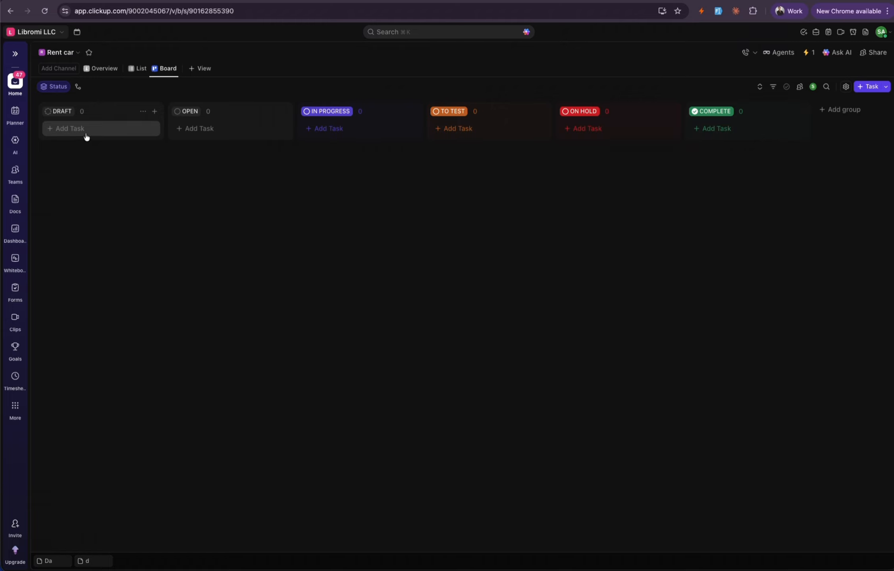
Add a task named "Create a single page website similar to lunogen.com" to the Draft column.
scroll(86, 136, right, 1)
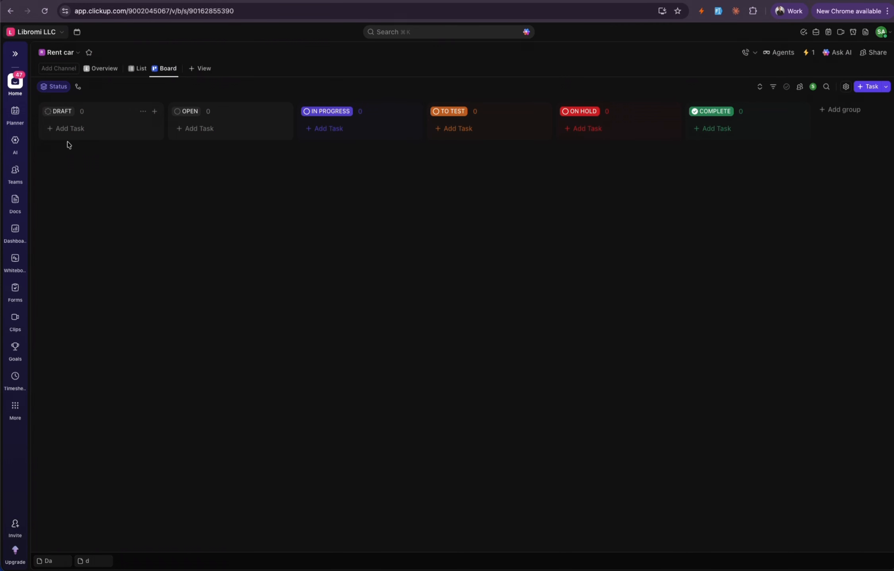
click(69, 129)
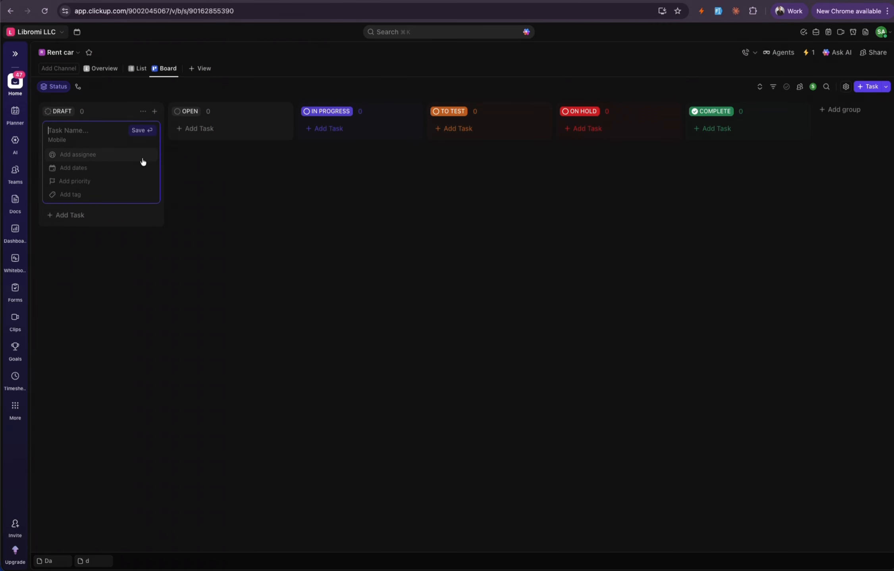
key(super+v)
click(142, 130)
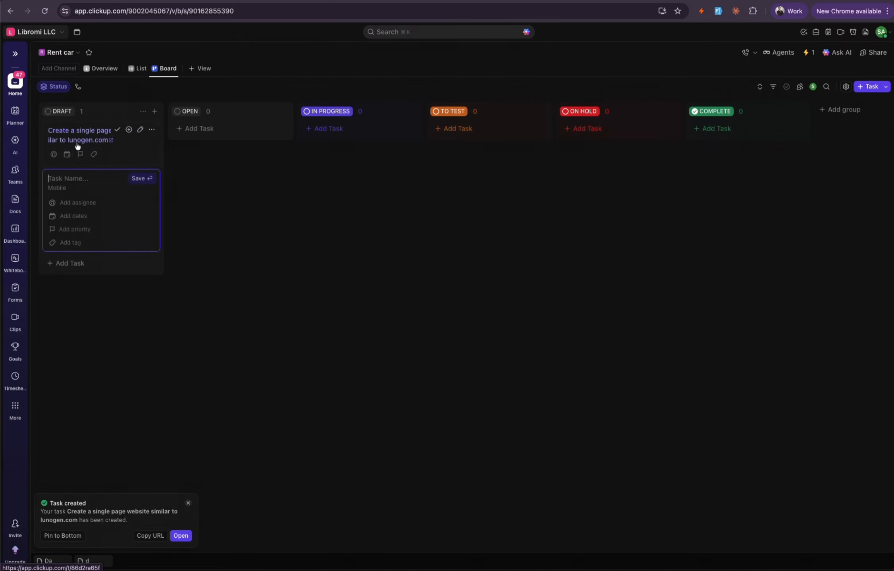
click(188, 503)
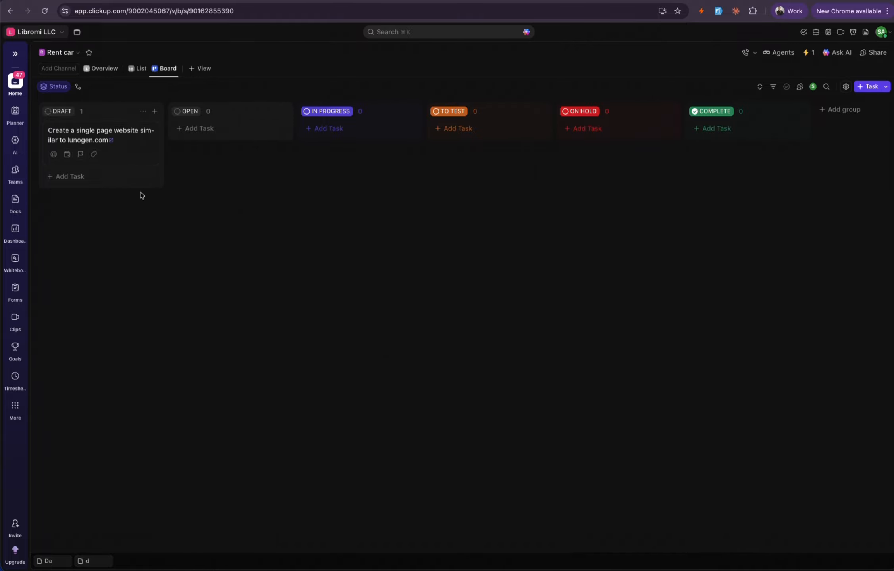
Return to LunoGen, extract the payload's name and id fields as variables, and continue to the webhook configuration.
click(476, 0)
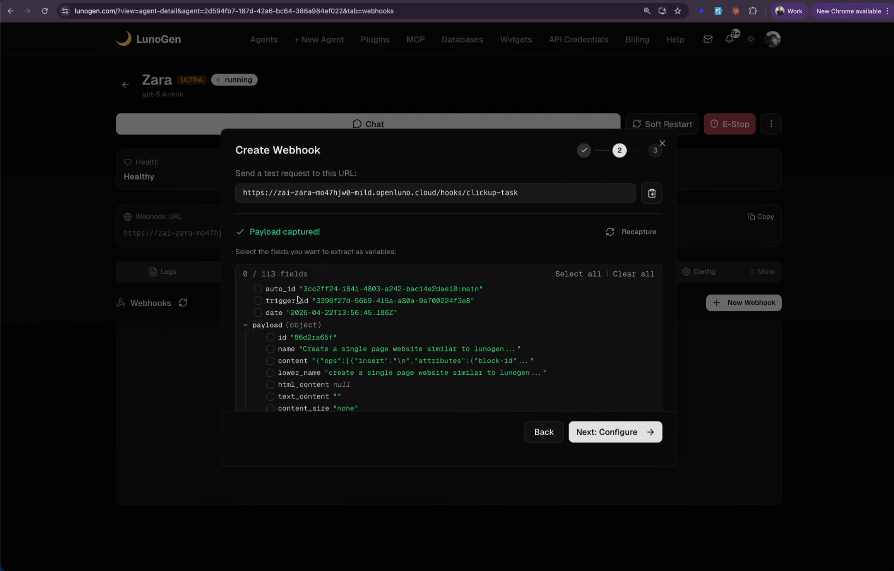
click(270, 349)
click(270, 338)
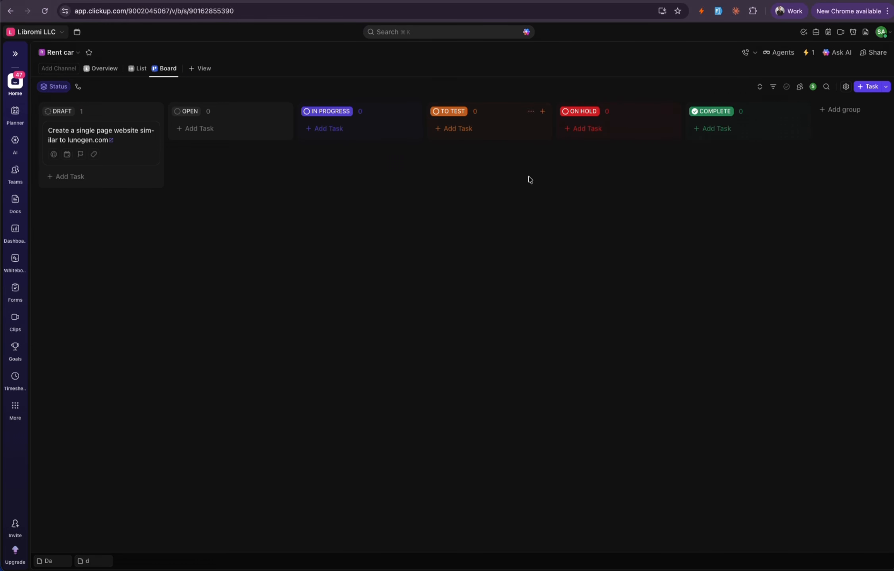
click(528, 0)
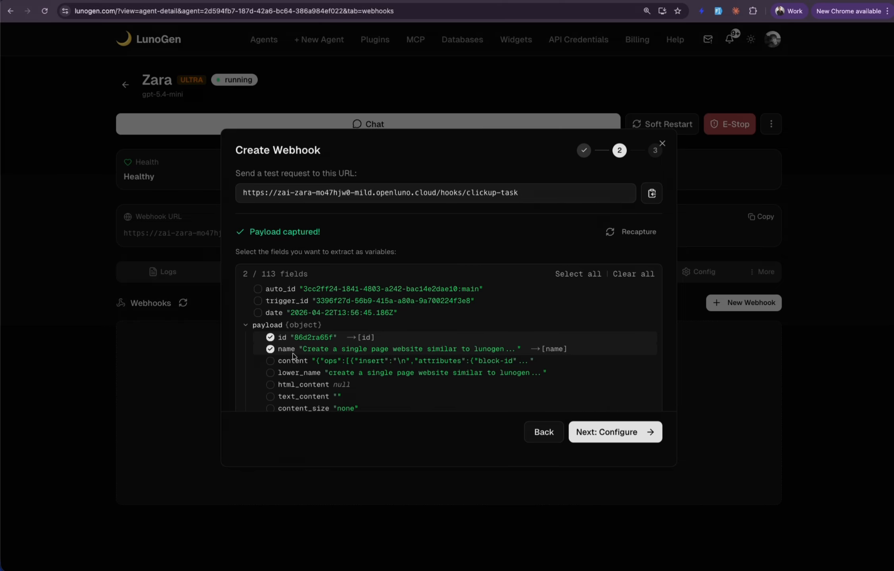
click(648, 431)
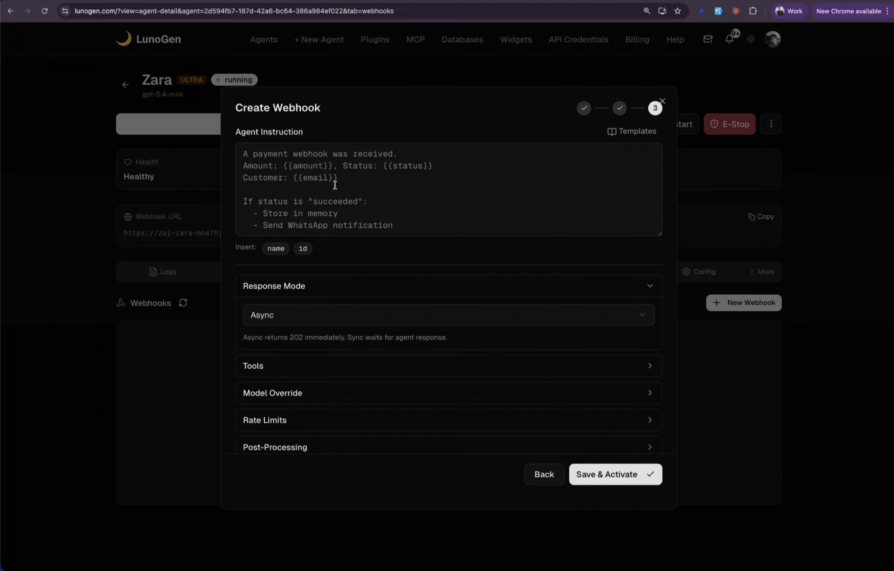
Write the agent instruction to plan and do task {{name}}, change its ClickUp status to completed once finished, and give the task ID as {{id}}.
click(338, 164)
text(Plan)
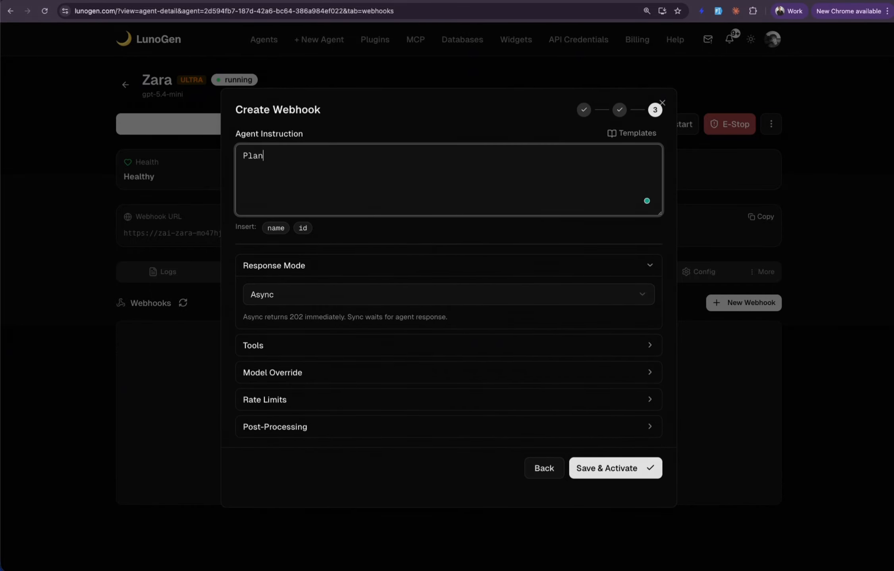
text( and do the task :)
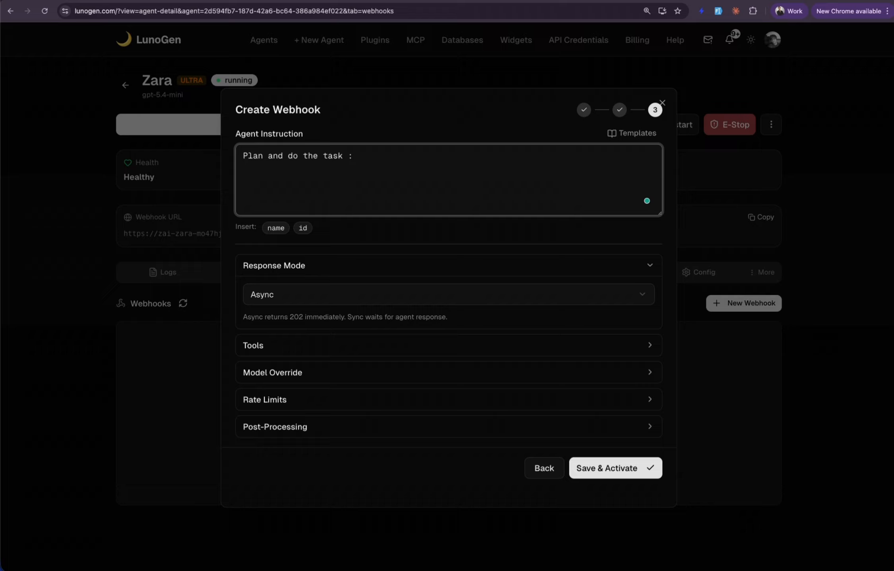
click(278, 229)
key(Return)
key(ctrl+v)
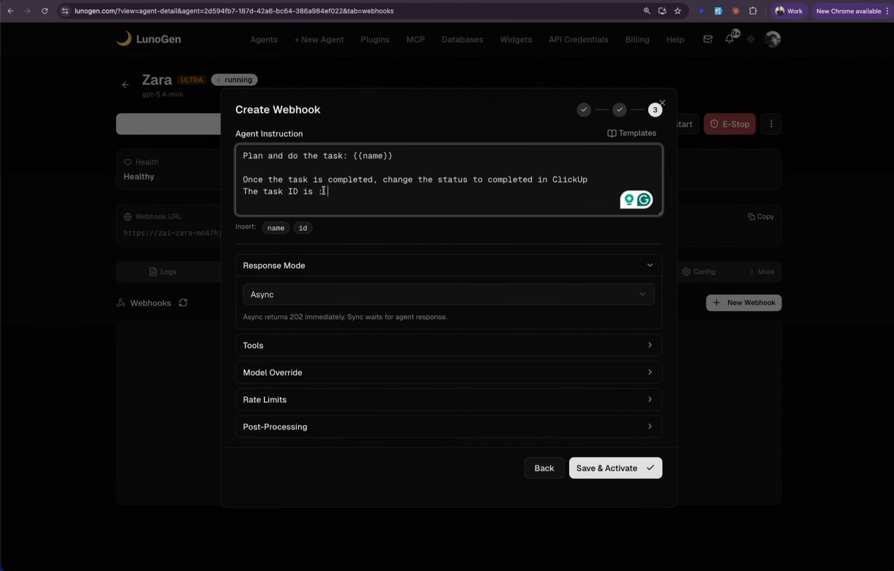
click(301, 228)
Add the opening line "first send the task anme to whastapp on" to the agent instruction, followed by the recipient's phone number.
key(Return)
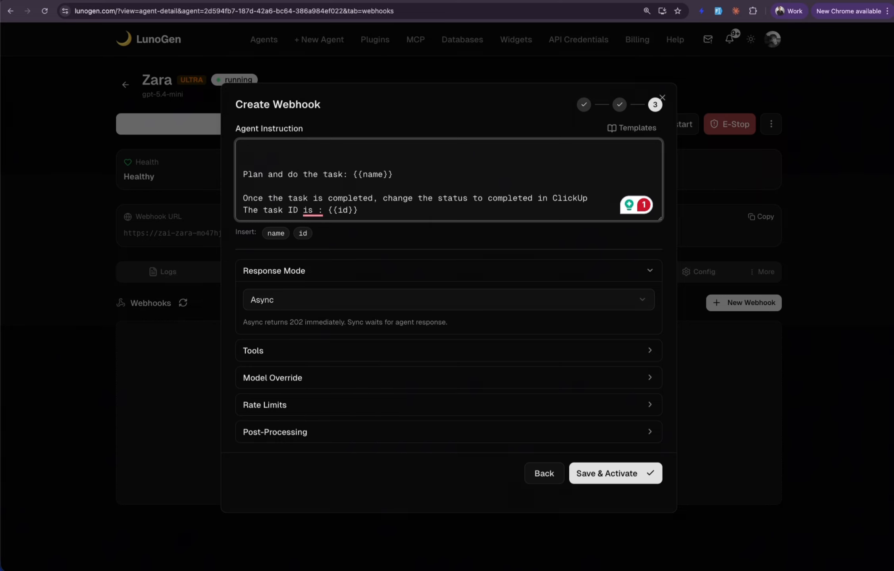
text(first s)
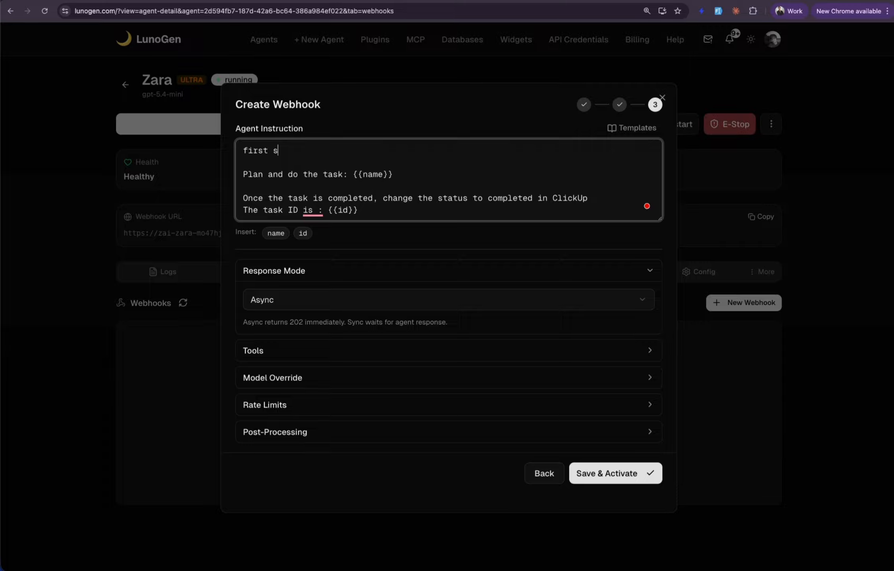
text(end the task anme to whastapp on )
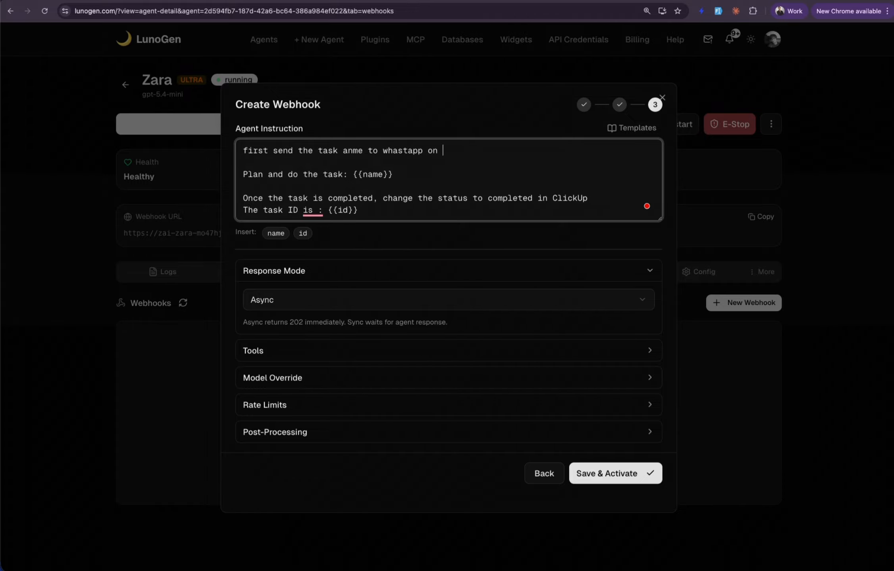
text(+)
key(super+v)
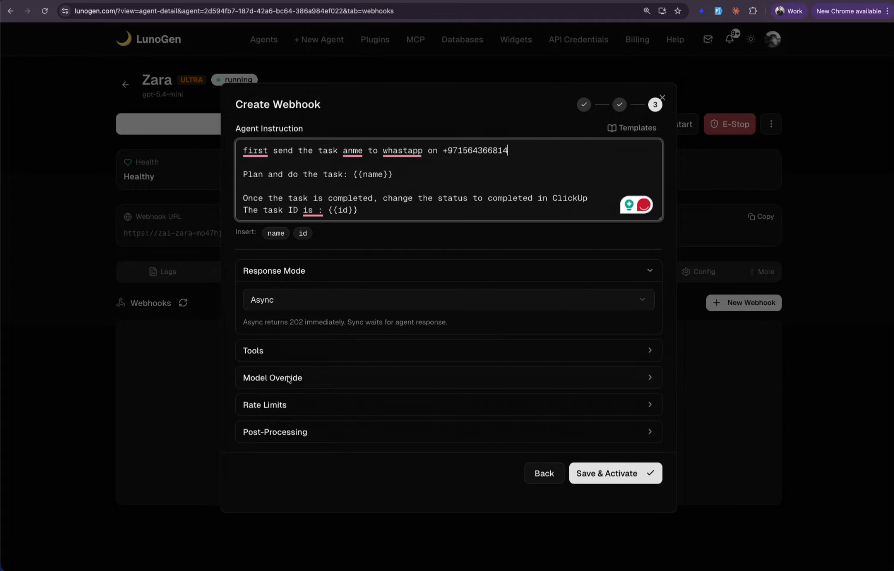
Try limiting the webhook to specific tools and switch it back to all tools.
click(366, 358)
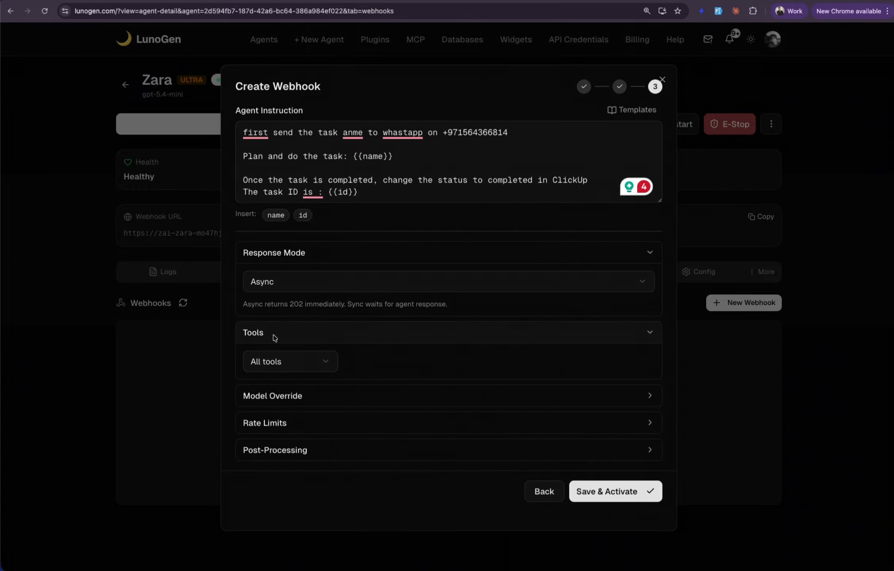
click(298, 362)
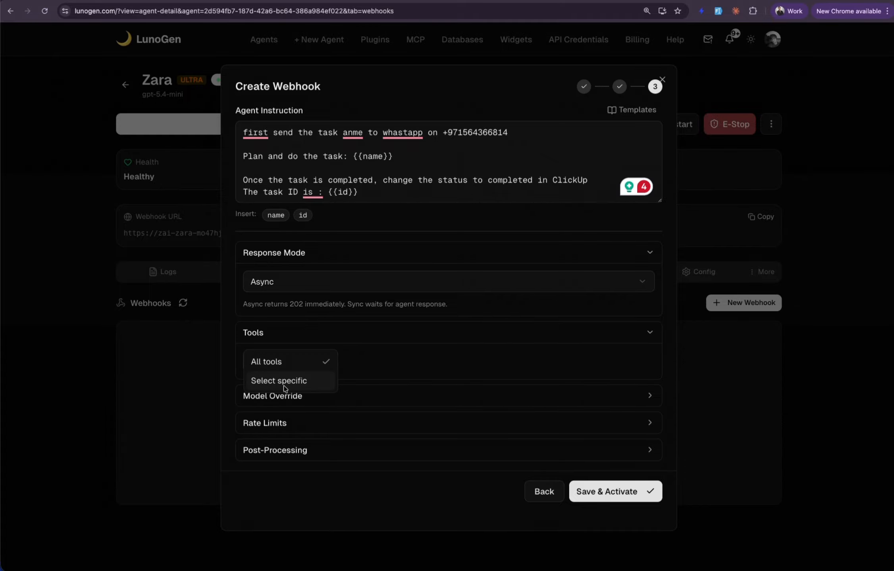
click(295, 382)
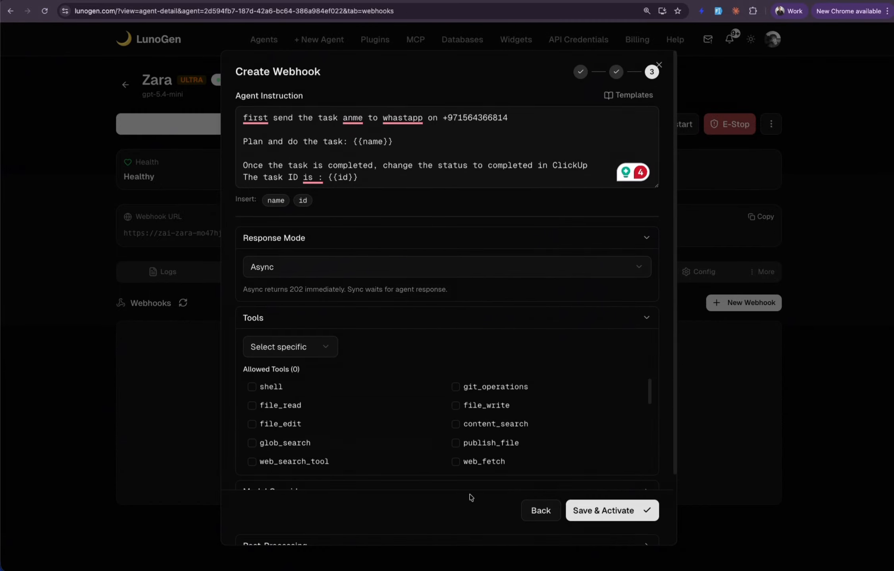
click(294, 347)
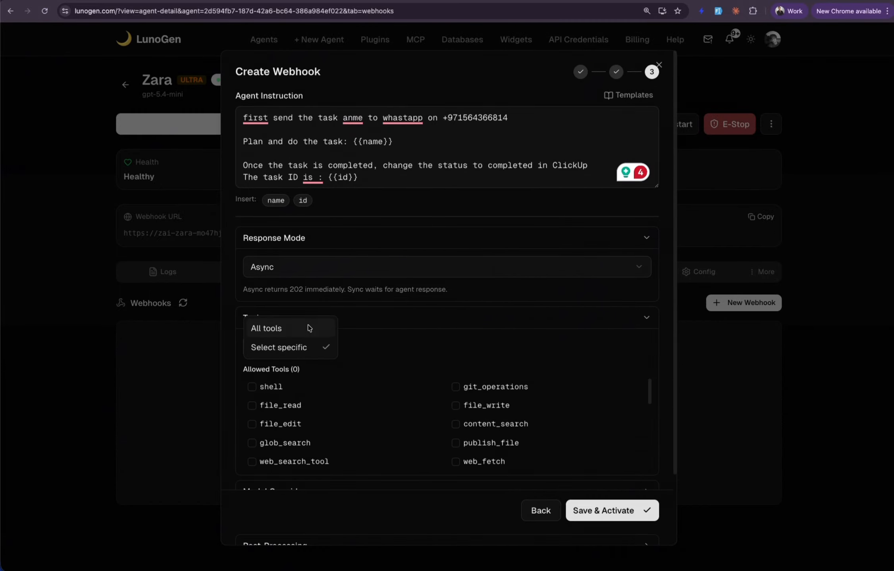
click(310, 327)
Expand the model override settings and look through the available providers, keeping the default one.
click(344, 395)
click(271, 423)
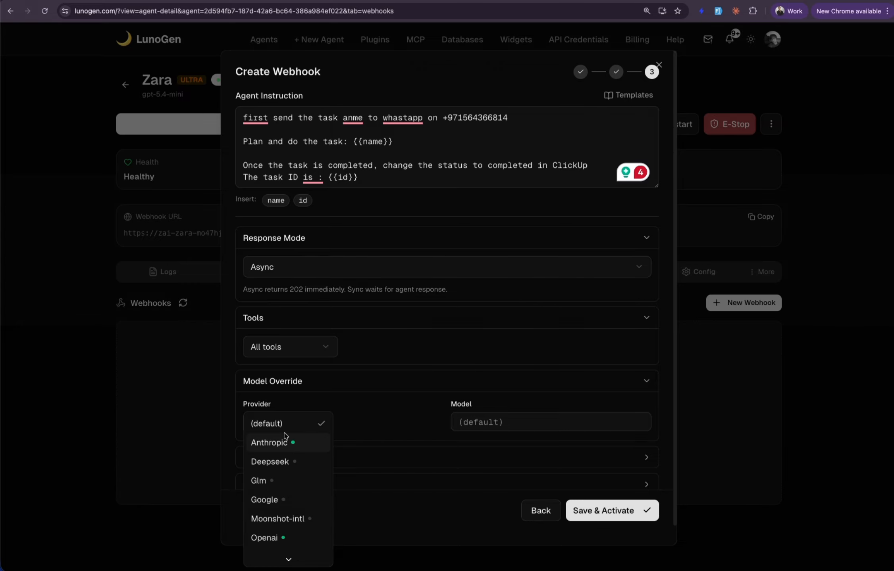
scroll(296, 525, down, 1)
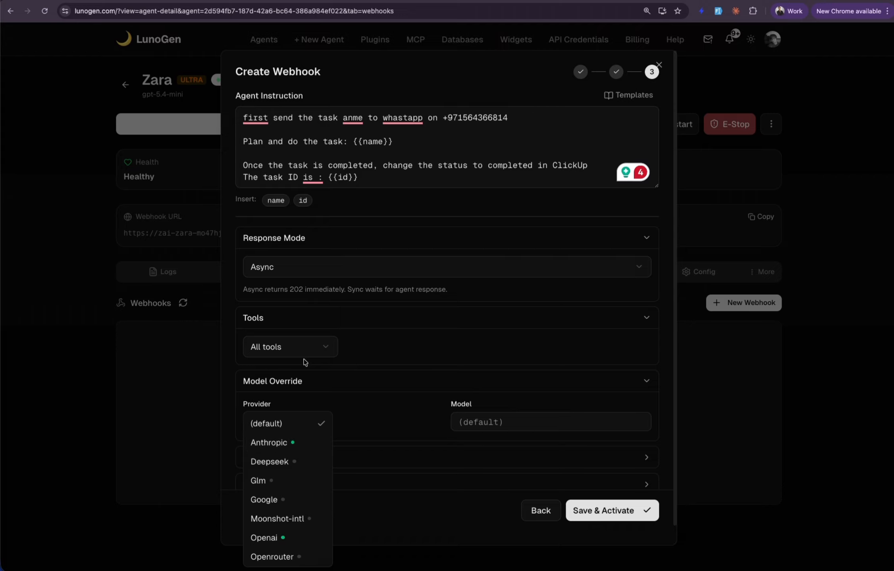
click(359, 362)
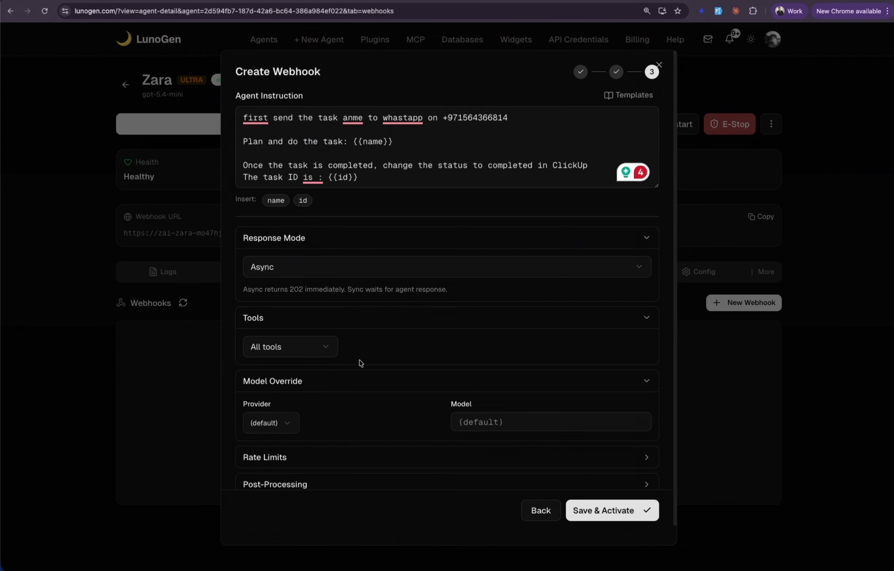
Save and activate the clickup-task webhook, and soft restart the Zara agent.
scroll(609, 518, down, 1)
click(611, 507)
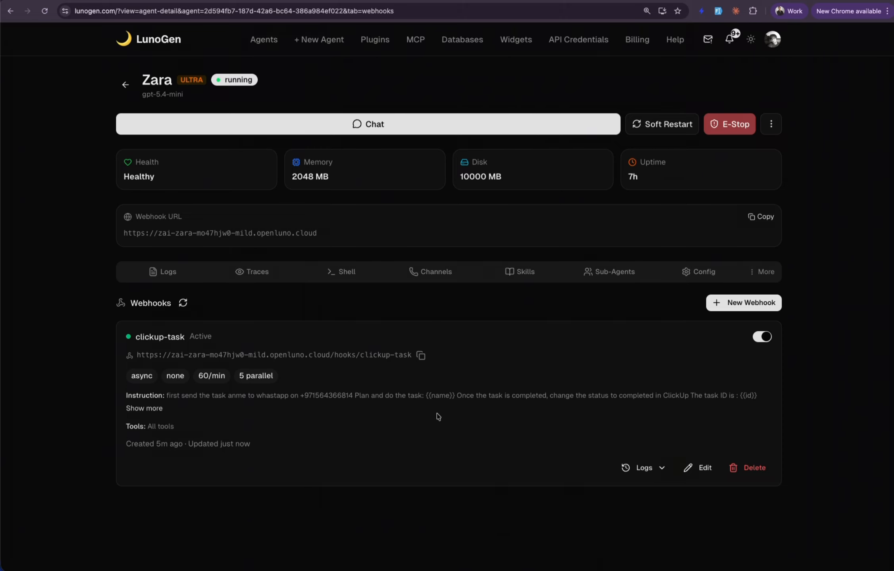
click(660, 124)
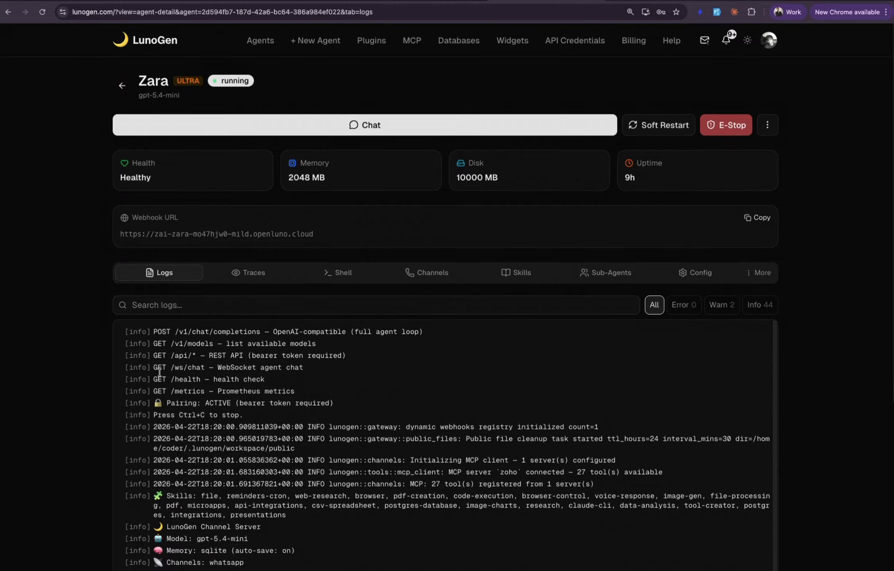
Switch to ClickUp and add a Draft task from the copied "ERP Companies Research & Data Collection" brief requesting a CSV of Dubai ERP companies via WhatsApp.
click(416, 1)
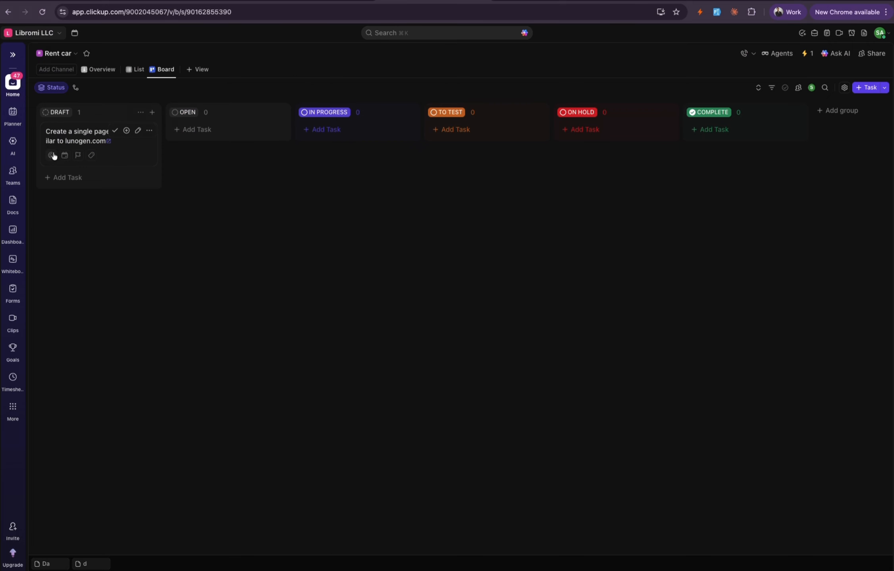
click(152, 112)
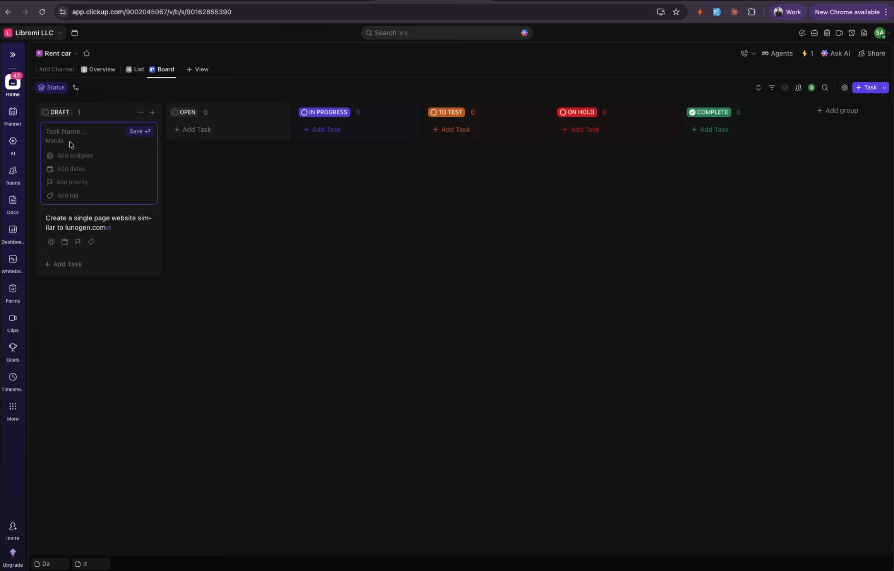
key(super+v)
click(137, 133)
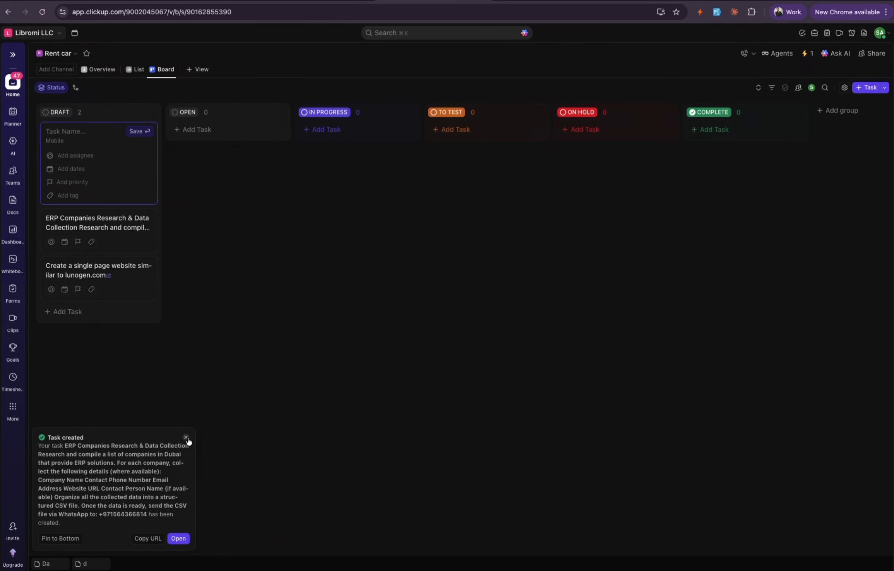
click(188, 441)
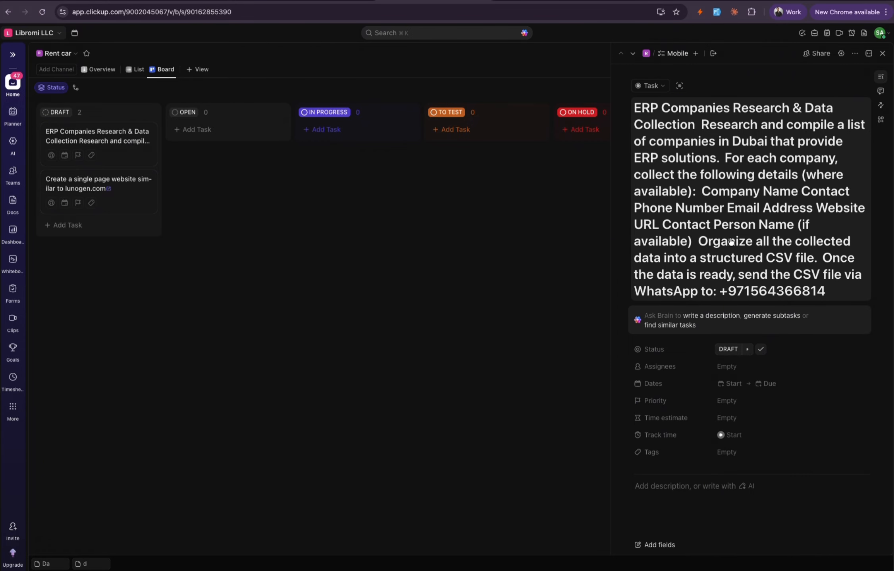
Switch to WhatsApp, review the agent's updates on the ERP task, and preview dubai_erp_companies.csv in an enlarged window.
click(8, 99)
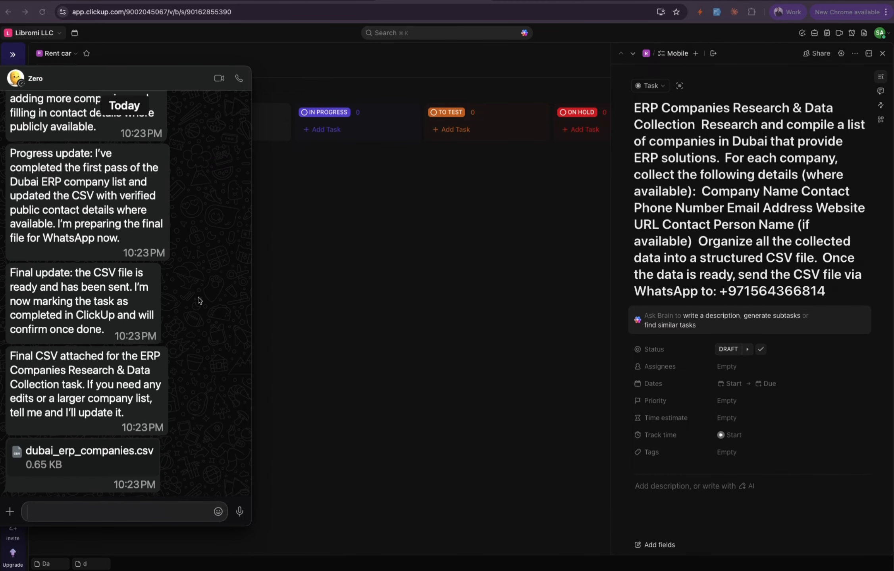
scroll(51, 446, up, 5)
scroll(119, 433, down, 5)
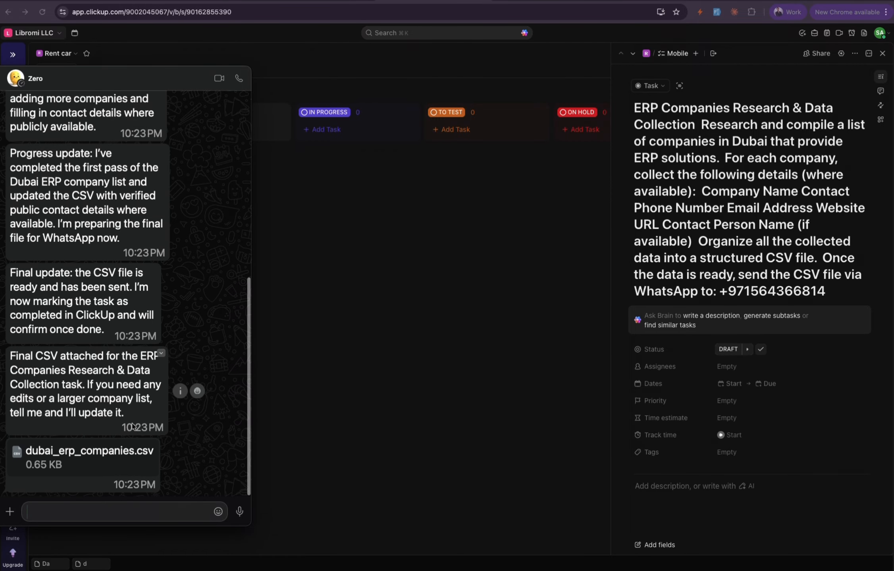
click(103, 457)
drag(199, 235, 342, 228)
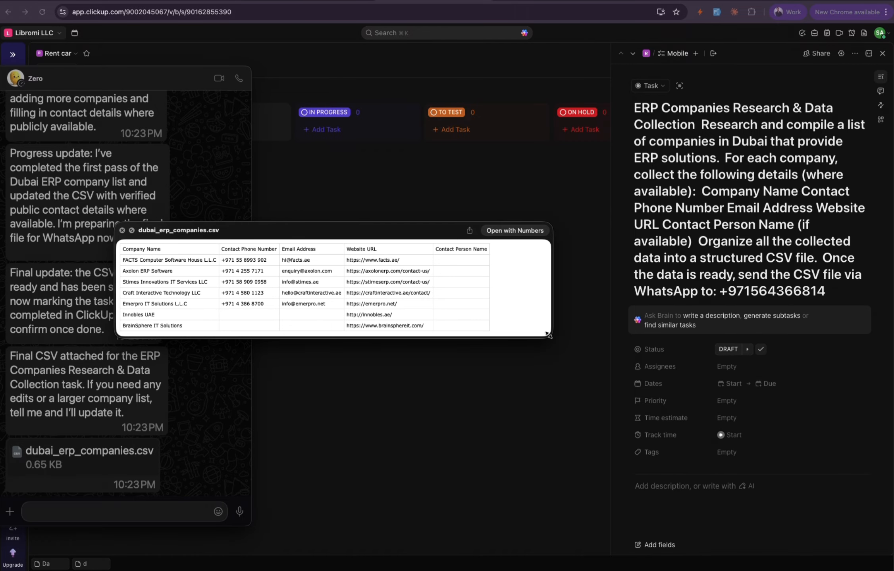
drag(551, 338, 702, 510)
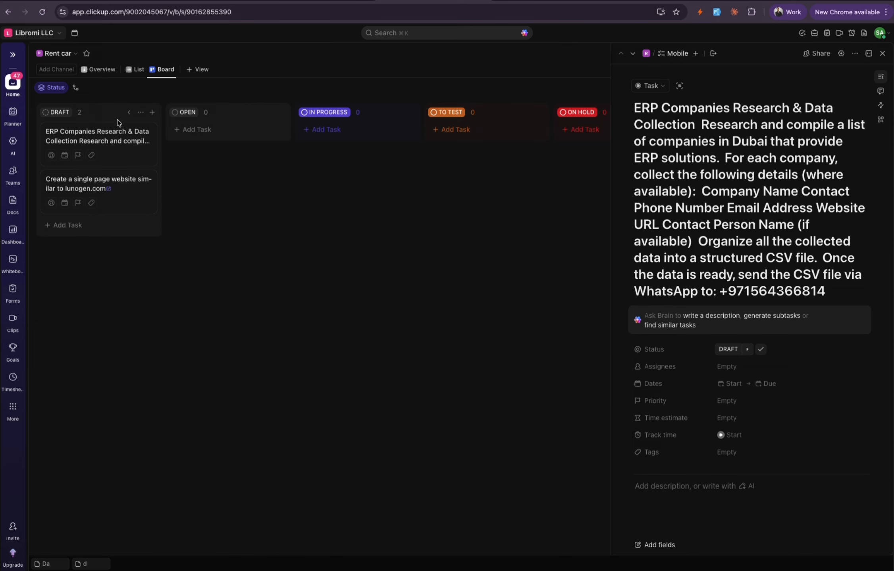
Add a Draft task in ClickUp reading "research about compnay name libromi and preapre a pdf file and send to" plus the recipient's phone number, and check its details.
click(153, 113)
key(super+v)
key(Return)
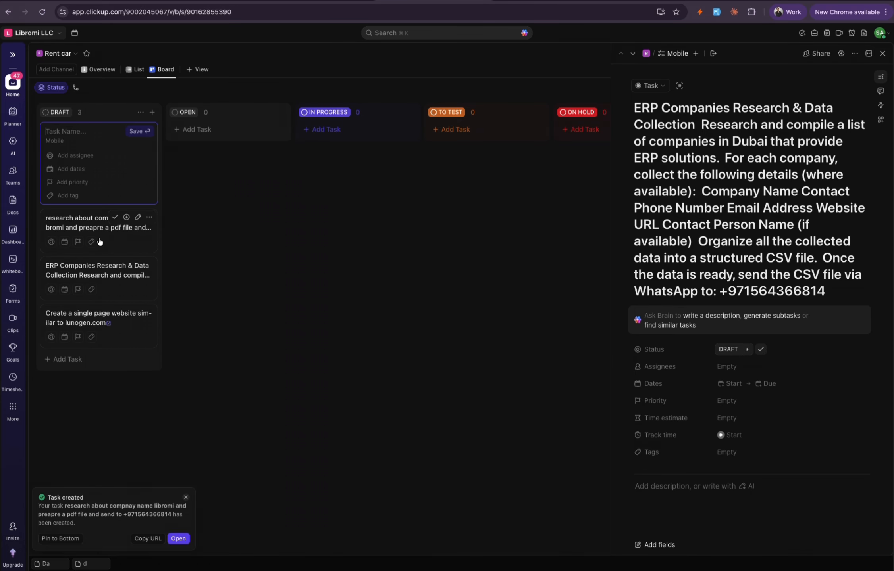
click(91, 229)
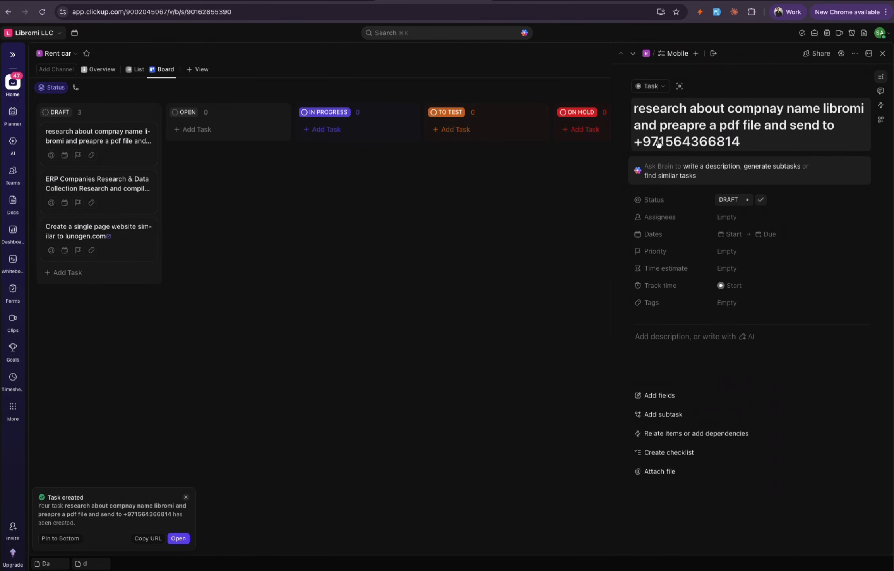
click(882, 53)
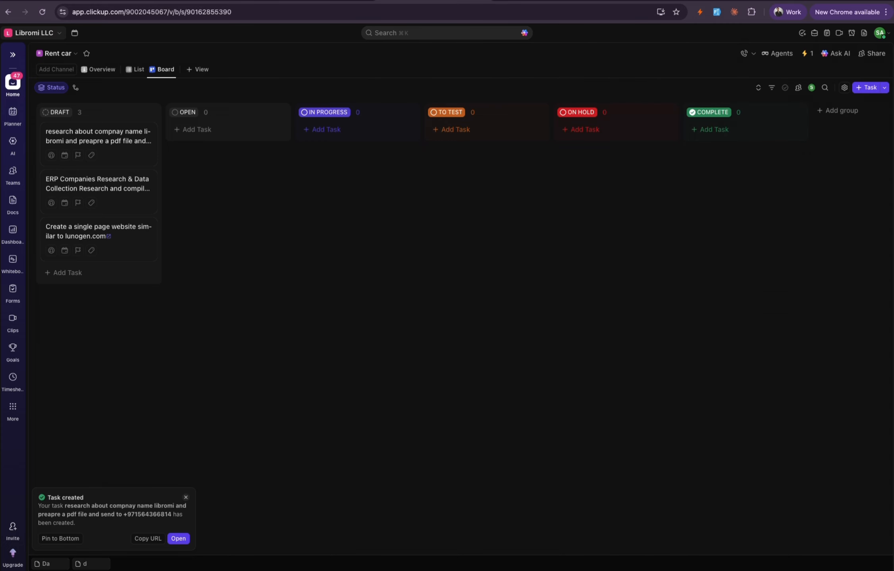
Switch to WhatsApp and read the agent's messages about the Libromi research task and its PDF report.
key(super+Tab)
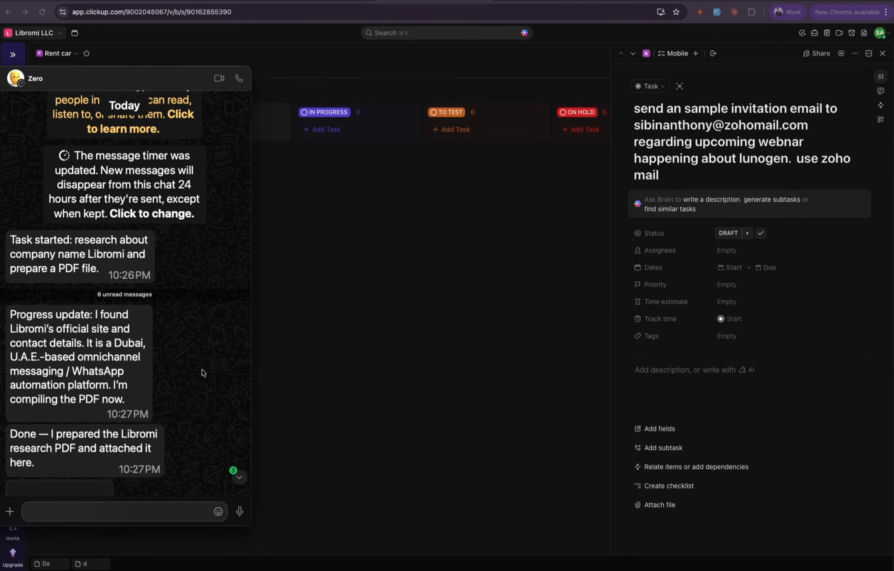
scroll(200, 370, down, 3)
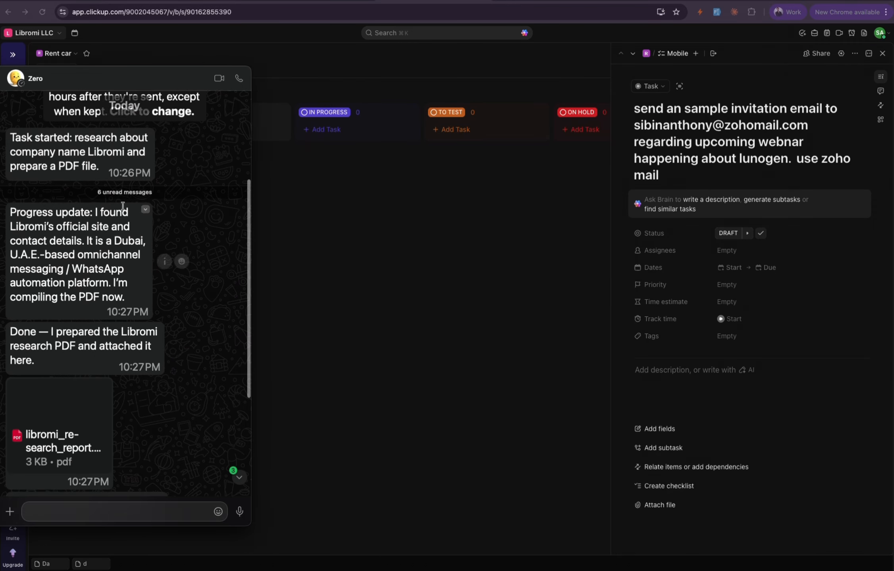
scroll(122, 206, down, 3)
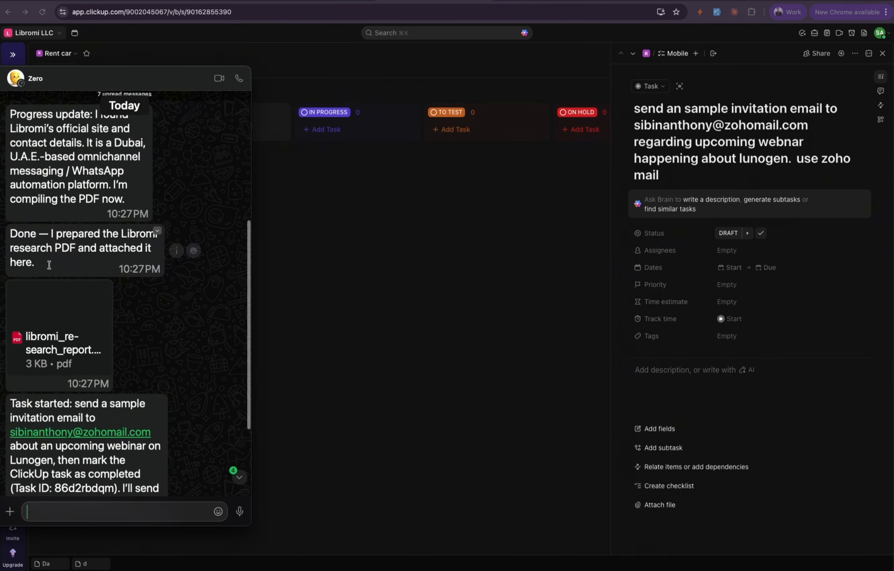